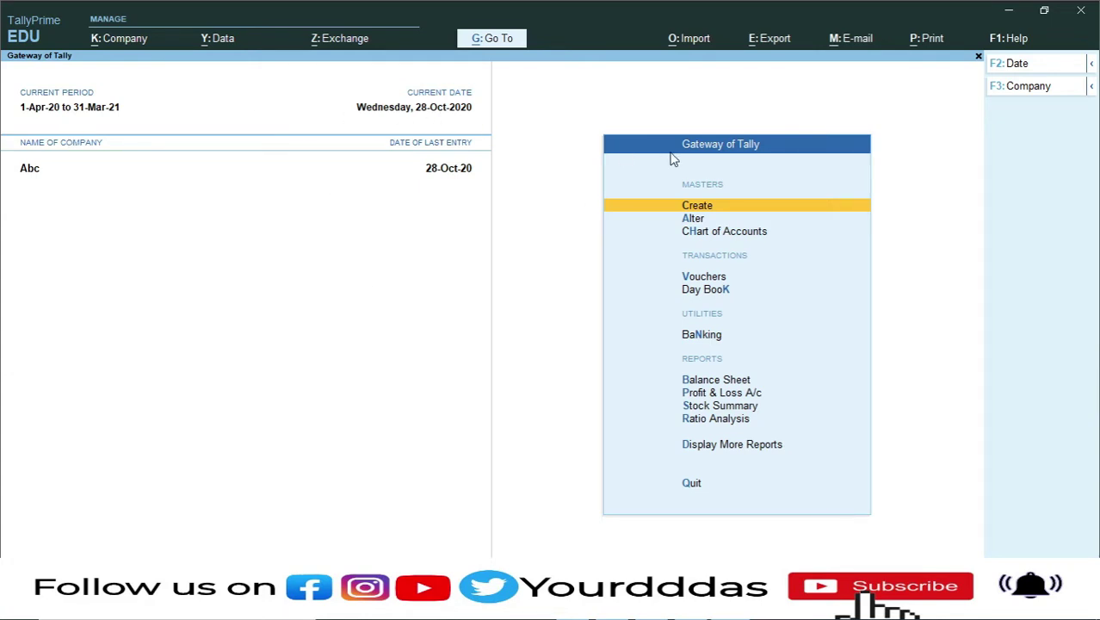
- From the F3 Company list, choose Create Company to get a blank company form
left_click(1027, 87)
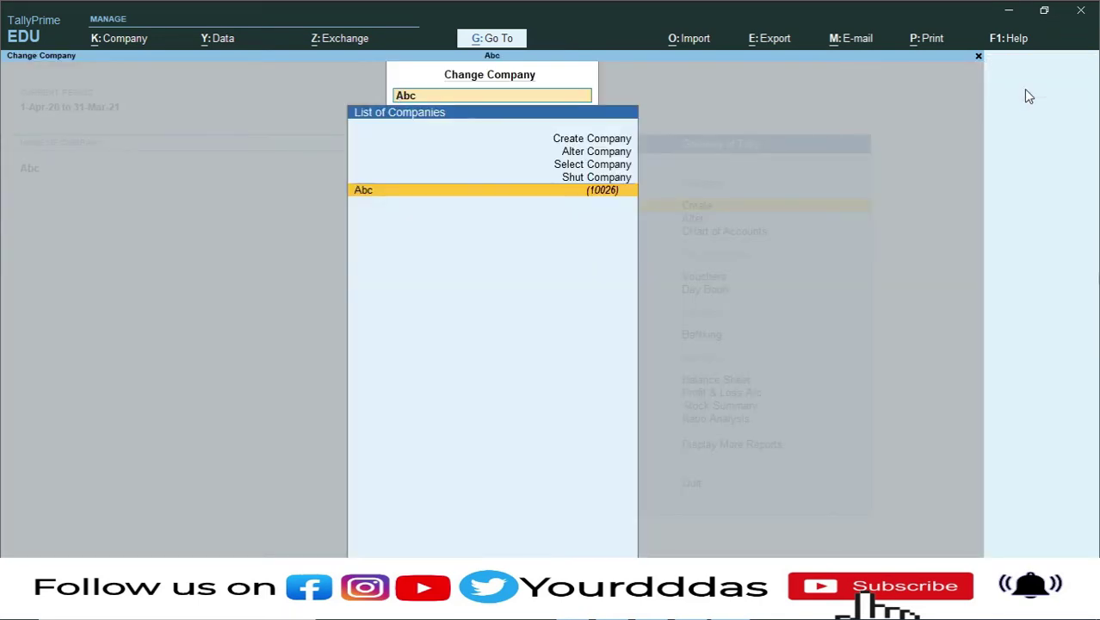
key("Up")
key("Up")
key("Up")
key("Up")
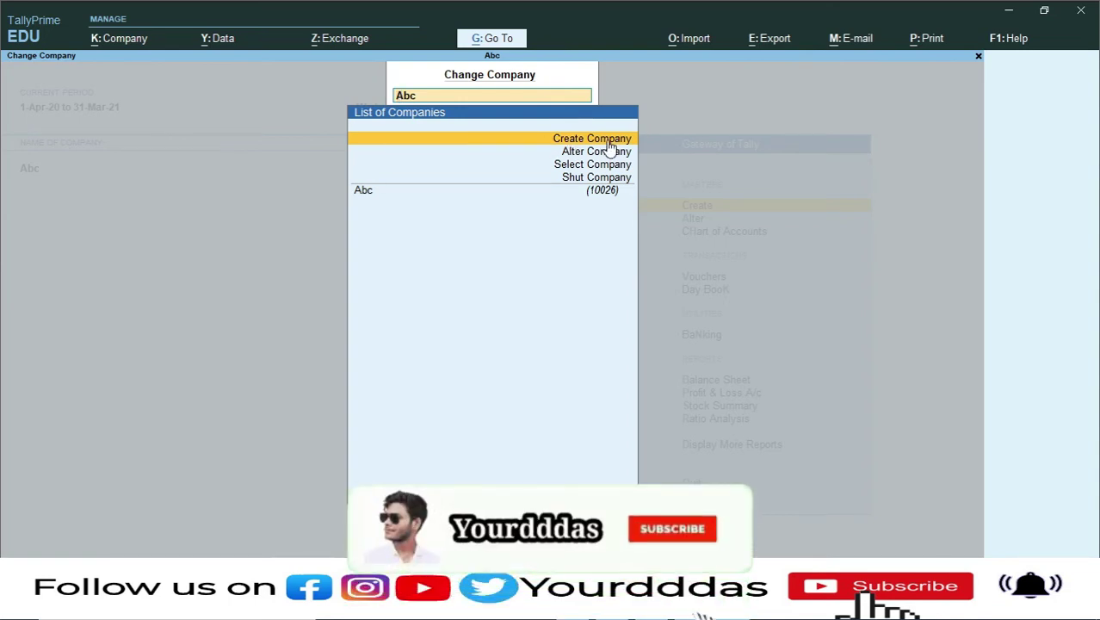
left_click(607, 142)
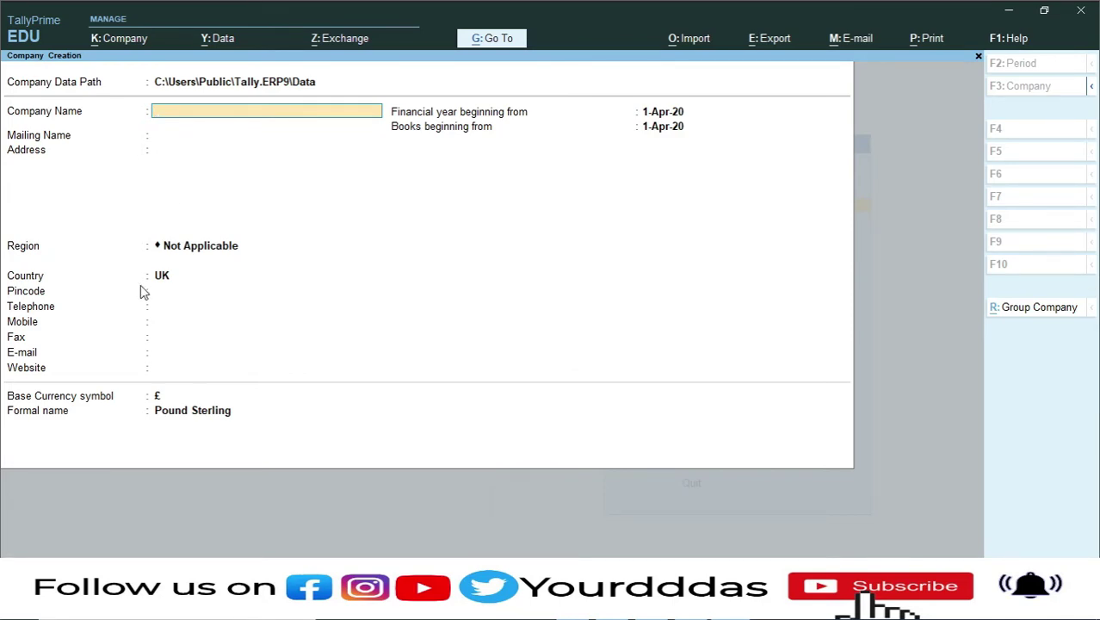
- Enter 'Raj & Company' as company and mailing name, with Kolkata as the first address line
type("Raj & Company")
key("Return")
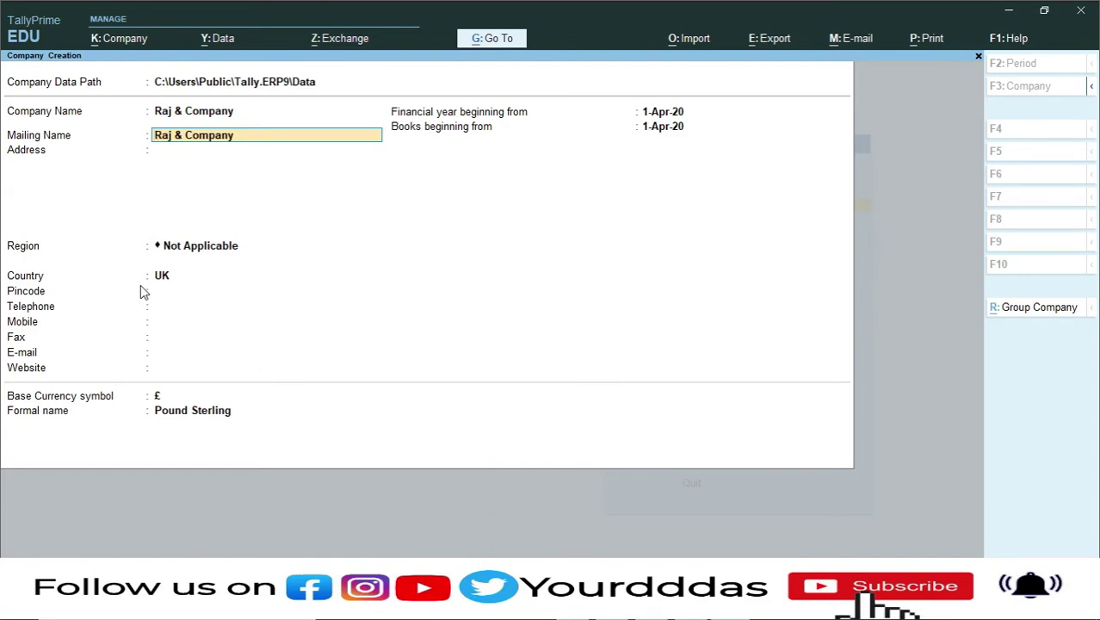
key("Return")
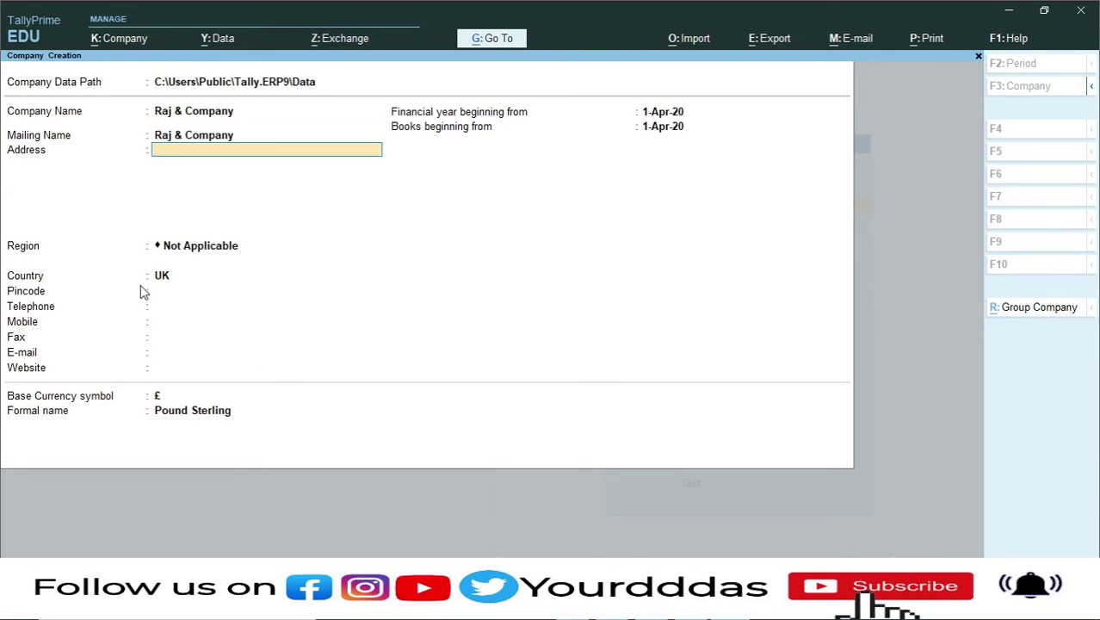
type("Kolkata")
key("Return")
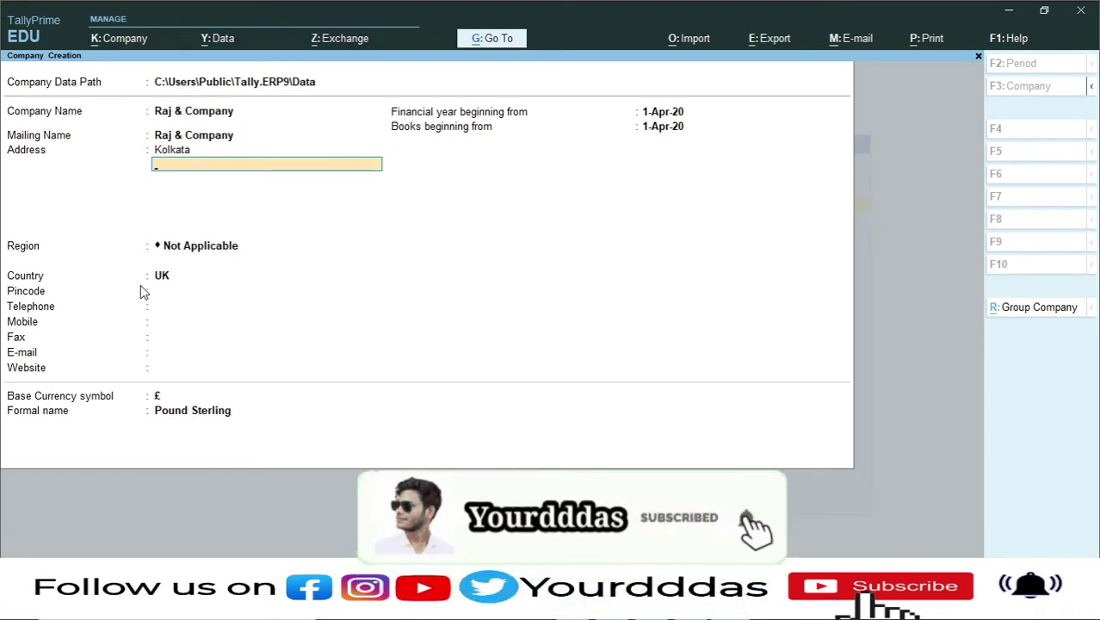
- Skip the remaining address lines, change the country to India and set the state to West Bengal
key("Return")
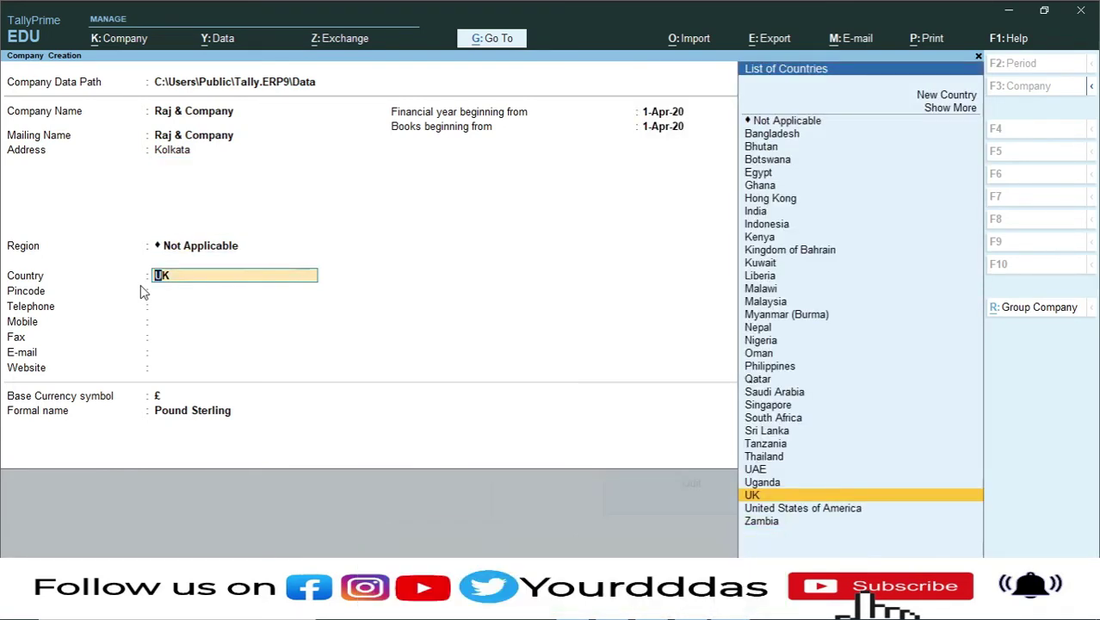
key("Return")
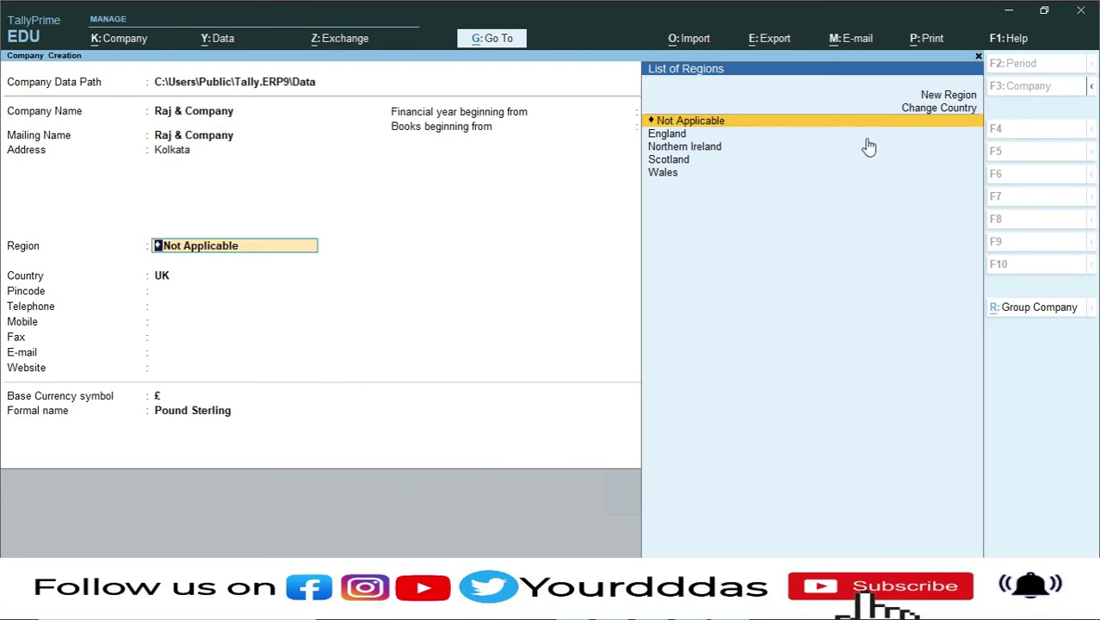
left_click(949, 108)
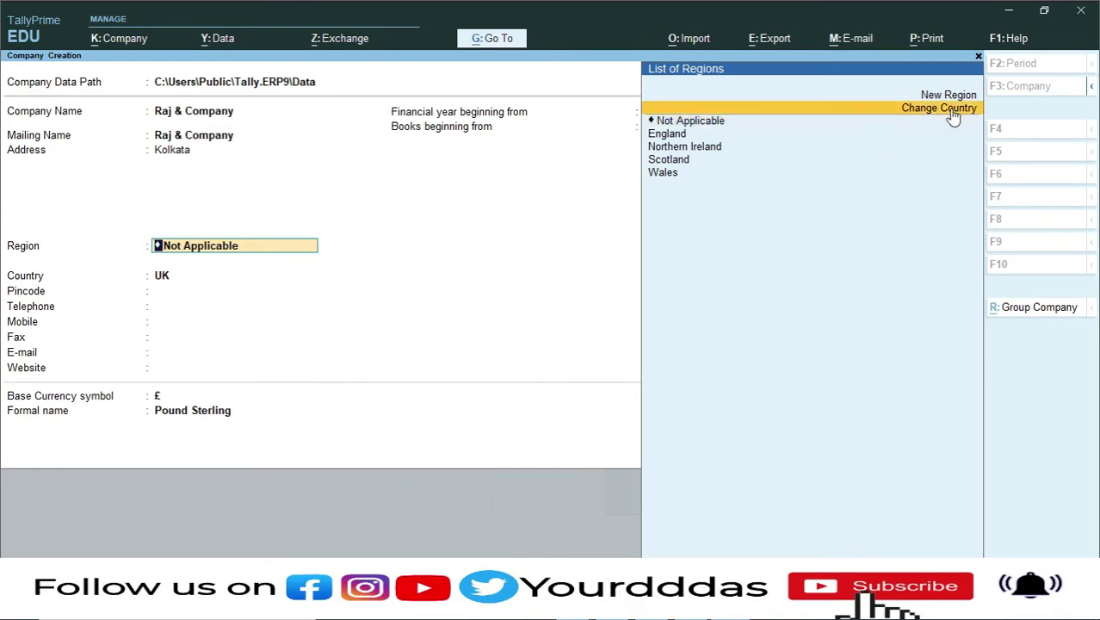
left_click(949, 108)
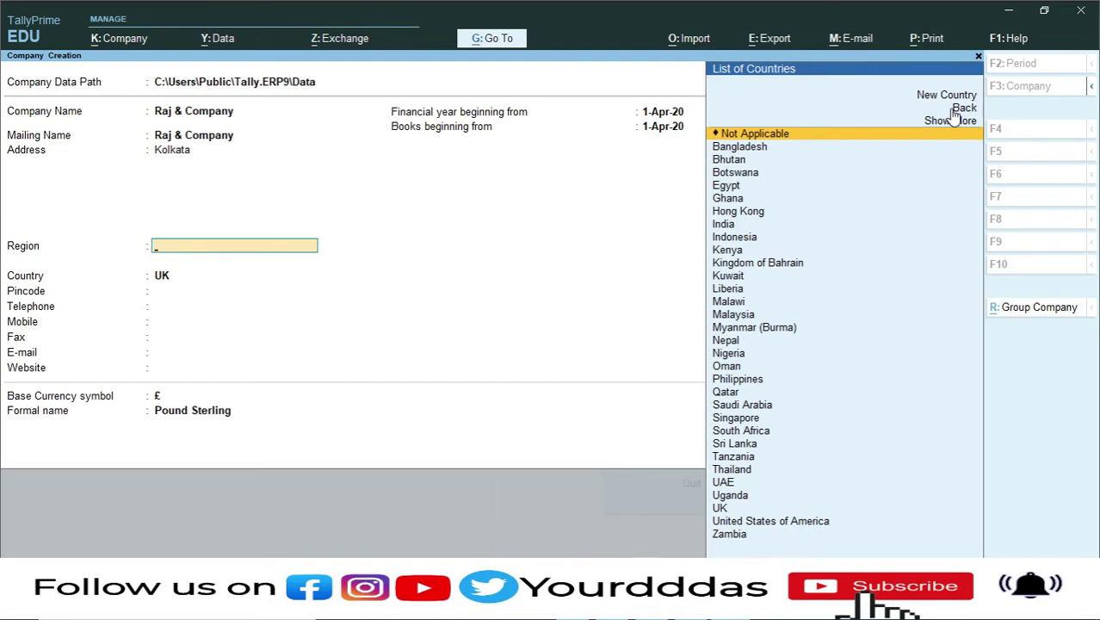
type("In")
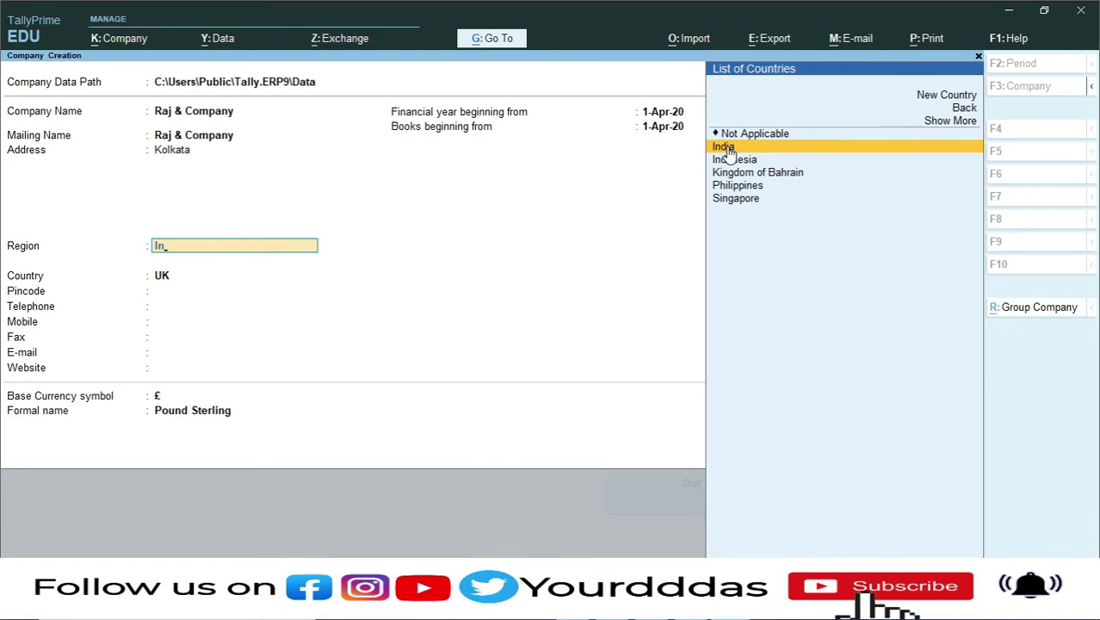
left_click(724, 148)
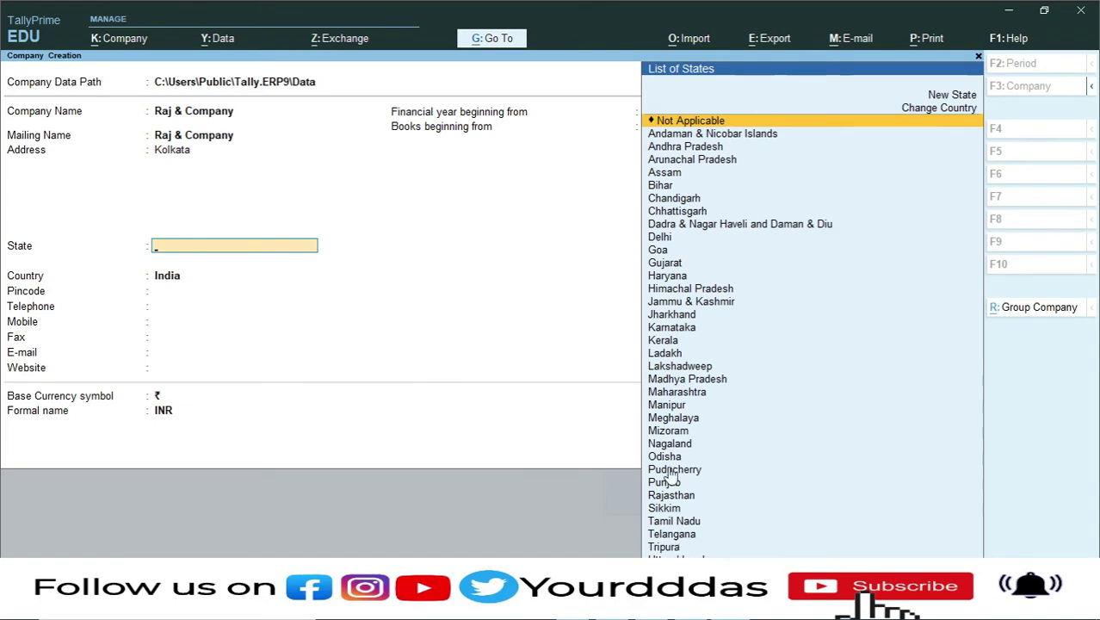
type("We")
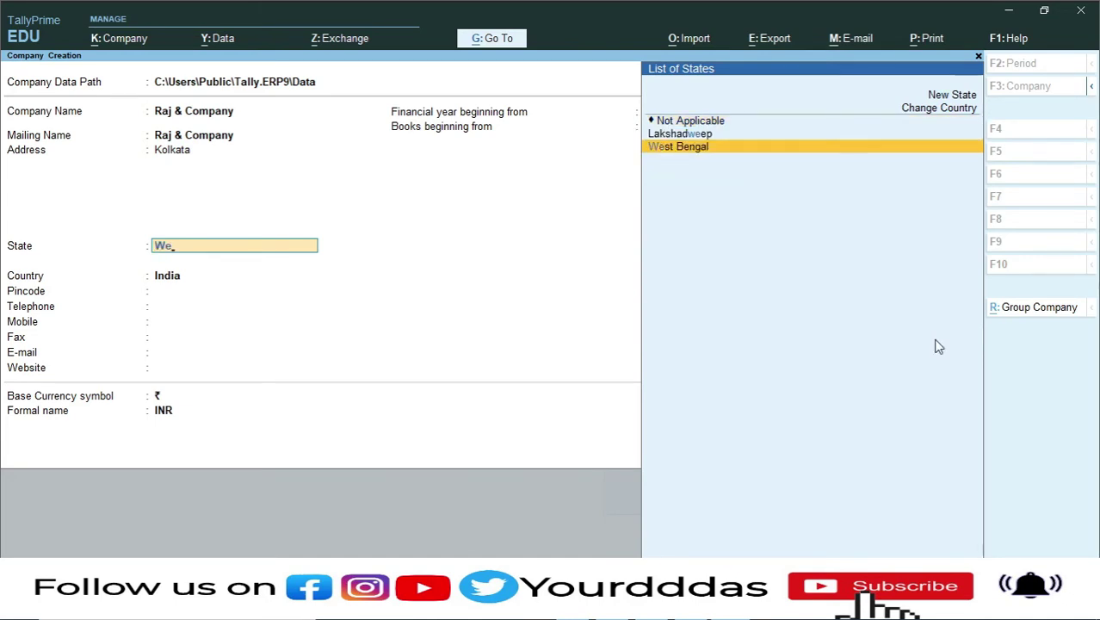
key("Return")
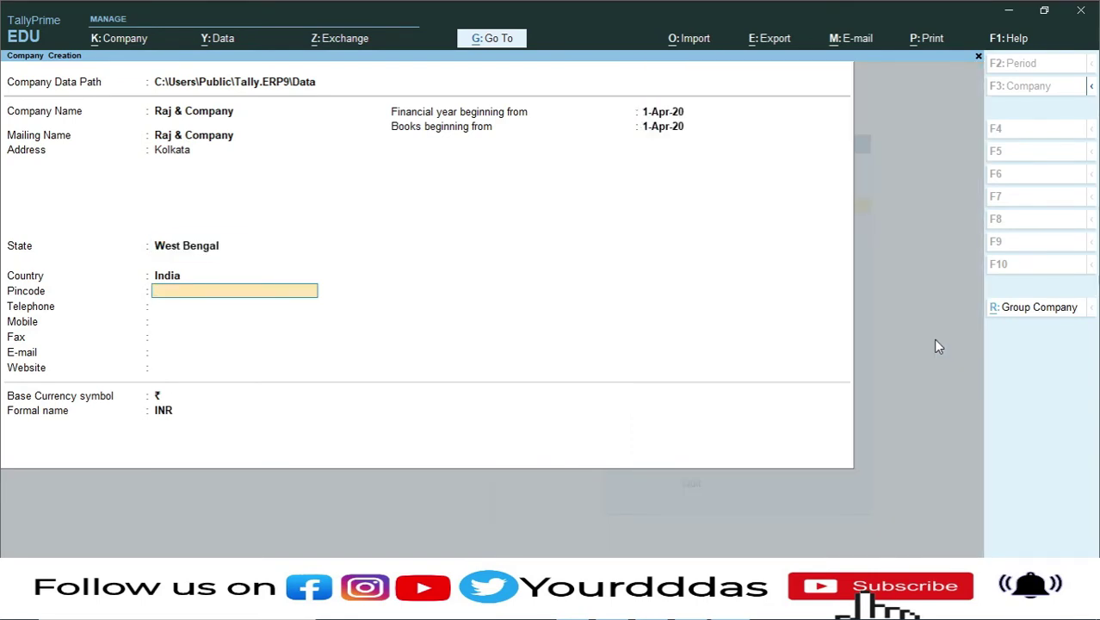
- Enter pincode 742101 and the mobile number, leaving telephone, fax and e-mail blank
type("742101")
key("Return")
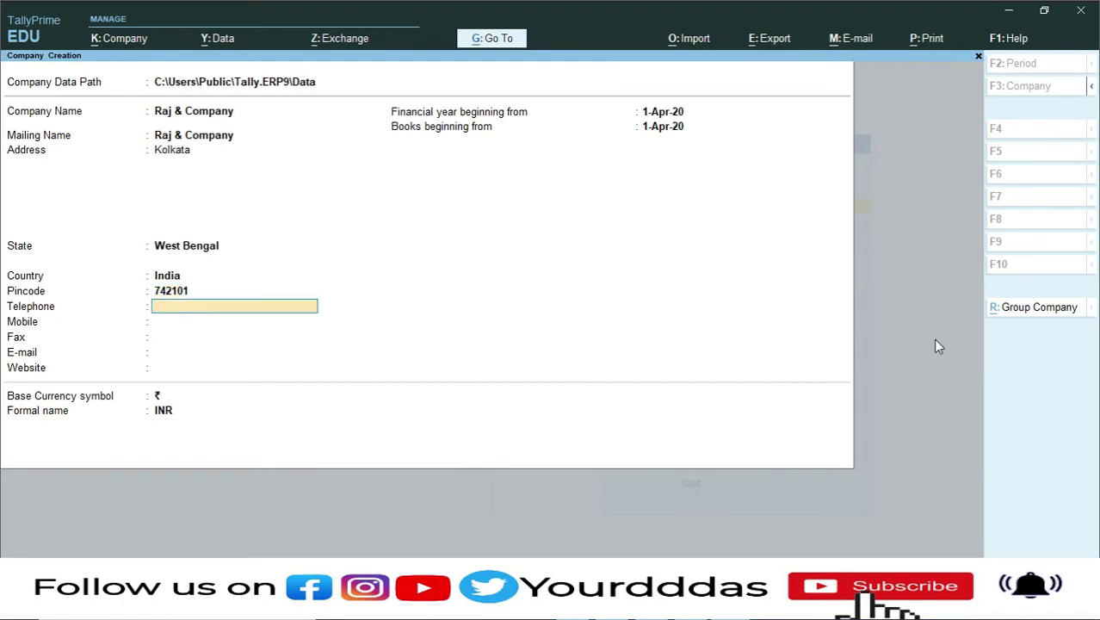
key("Return")
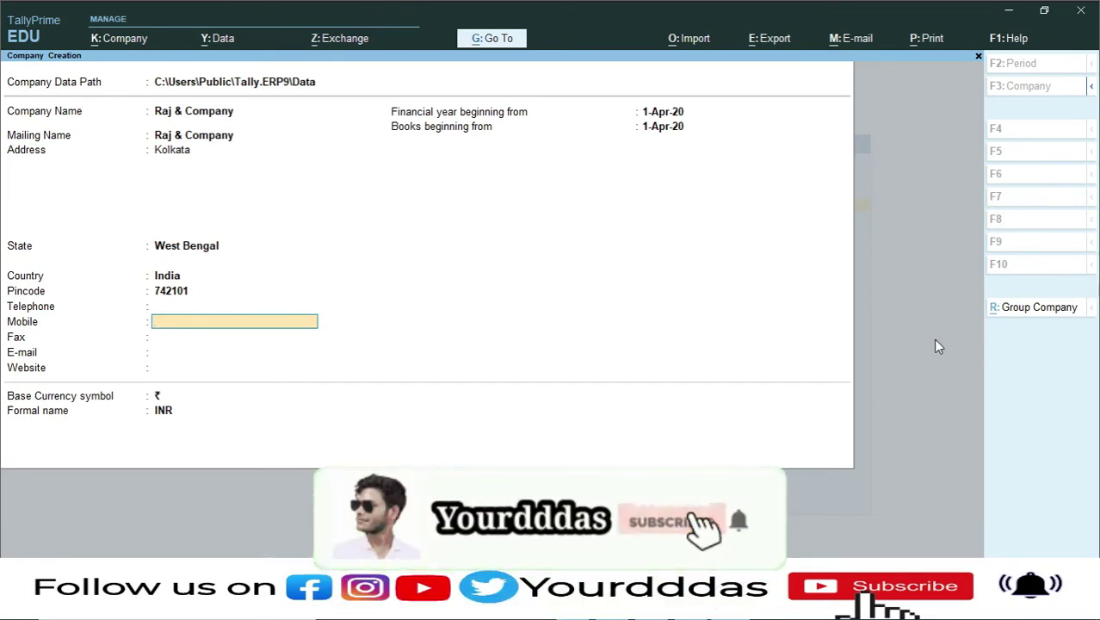
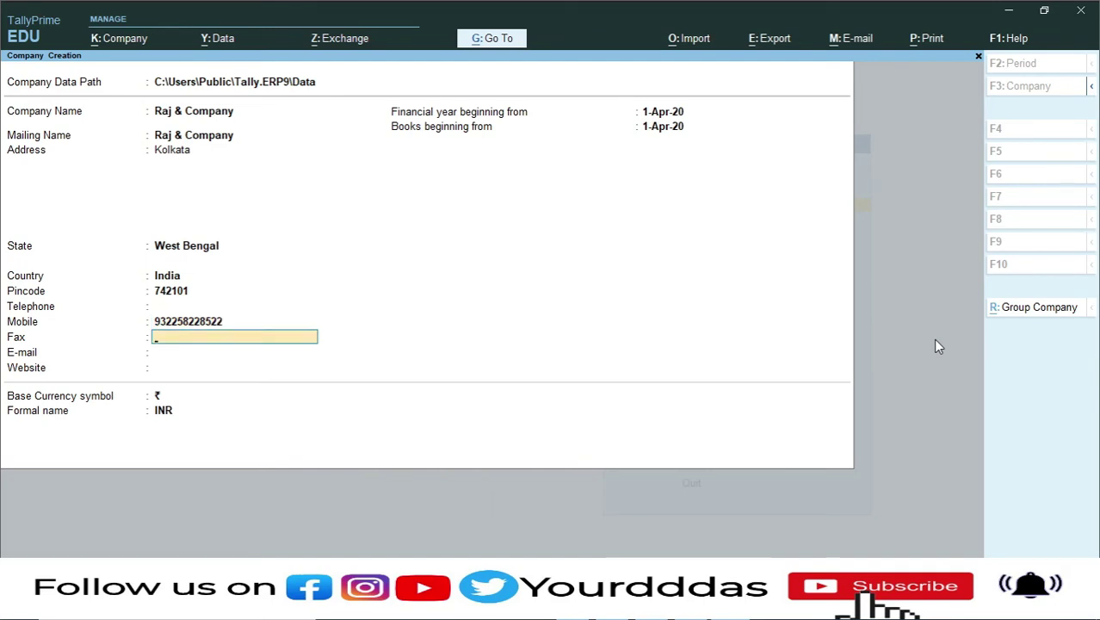
key("Return")
key("Return")
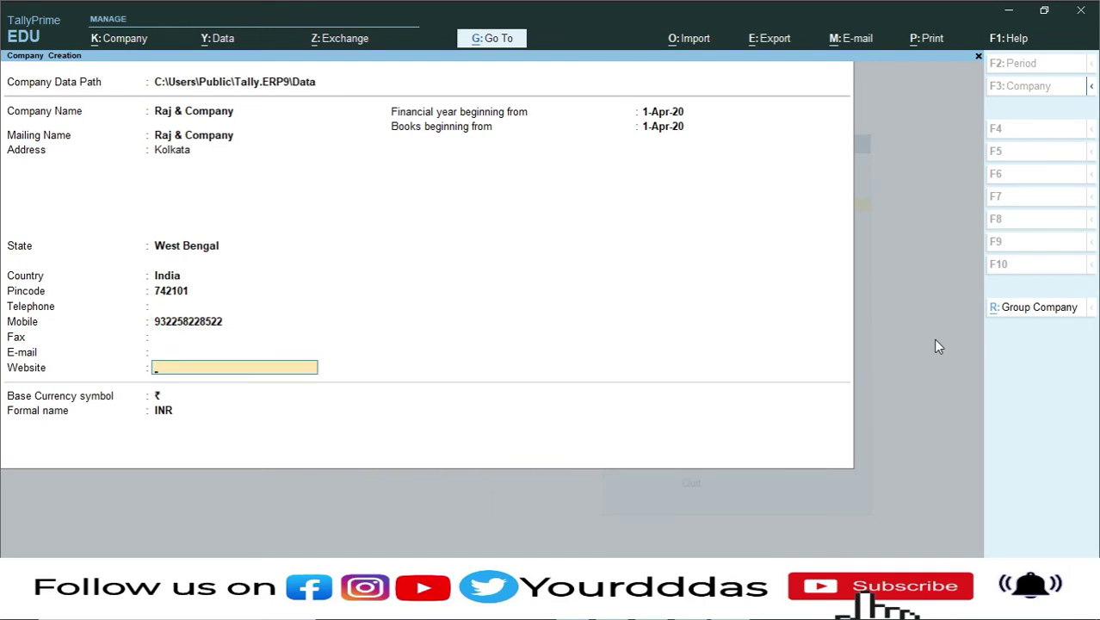
key("Return")
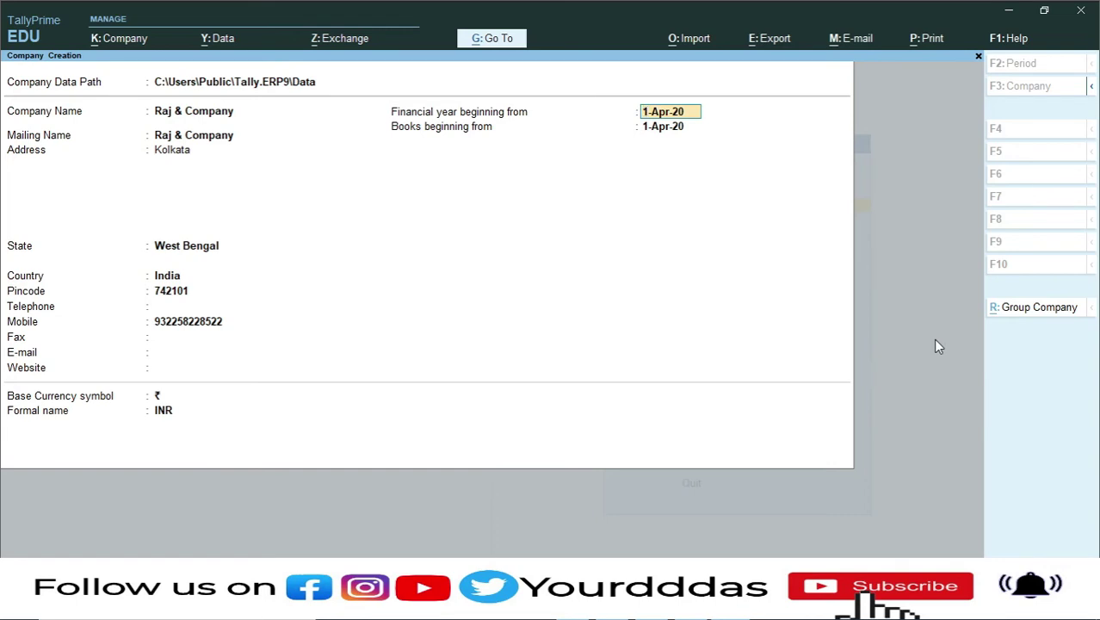
- Set the financial year from 1-4-2020, keeping books from 1-Apr-20 and INR currency
type("1-4-2020")
key("Return")
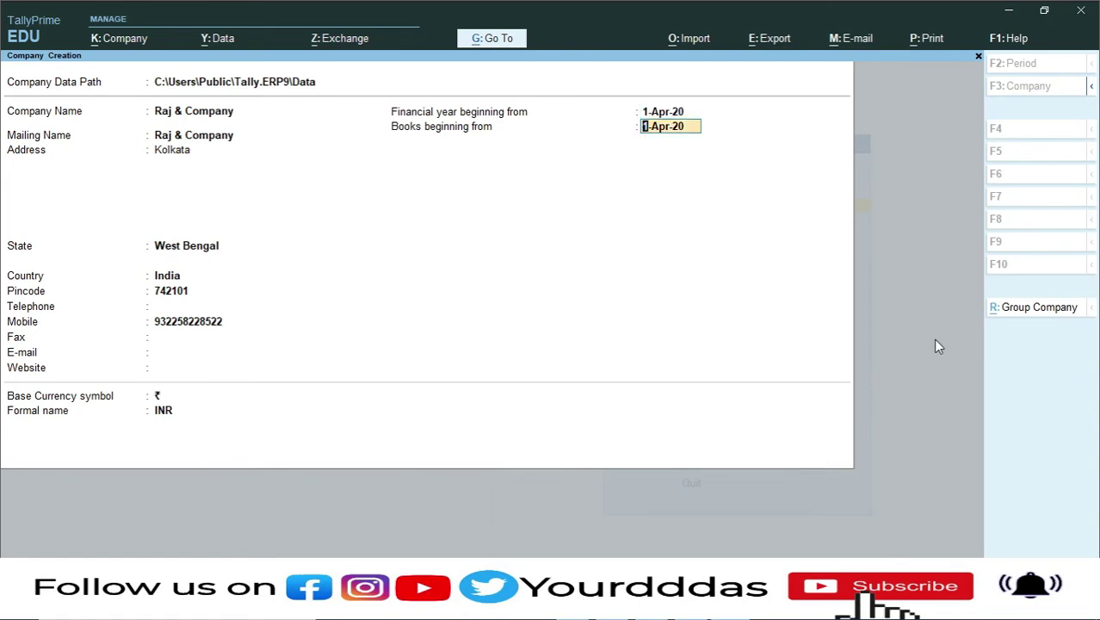
key("Return")
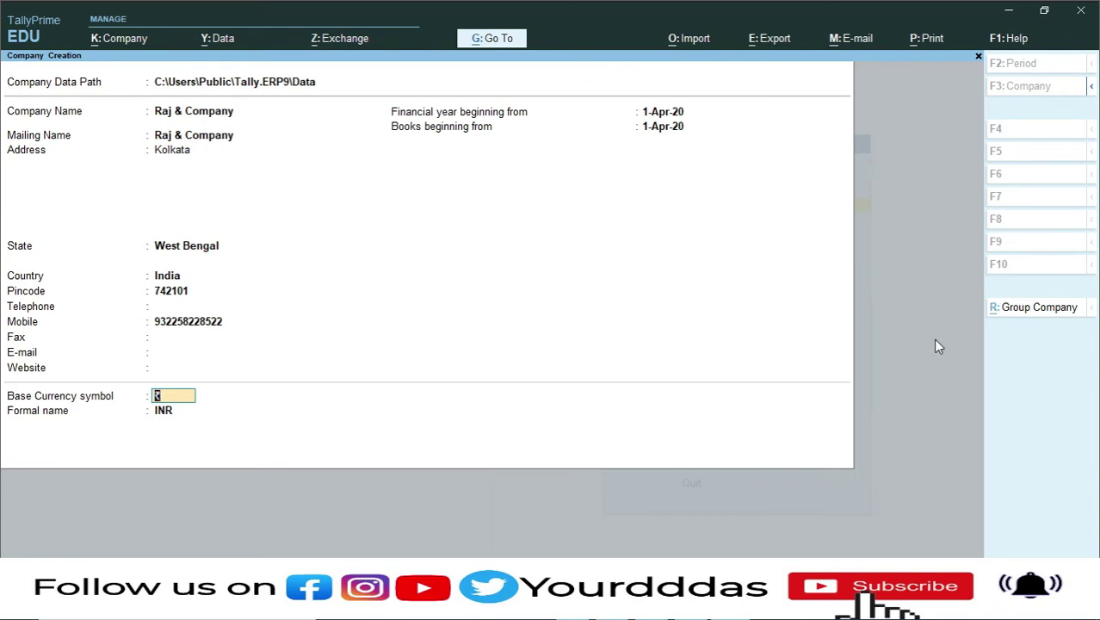
key("Return")
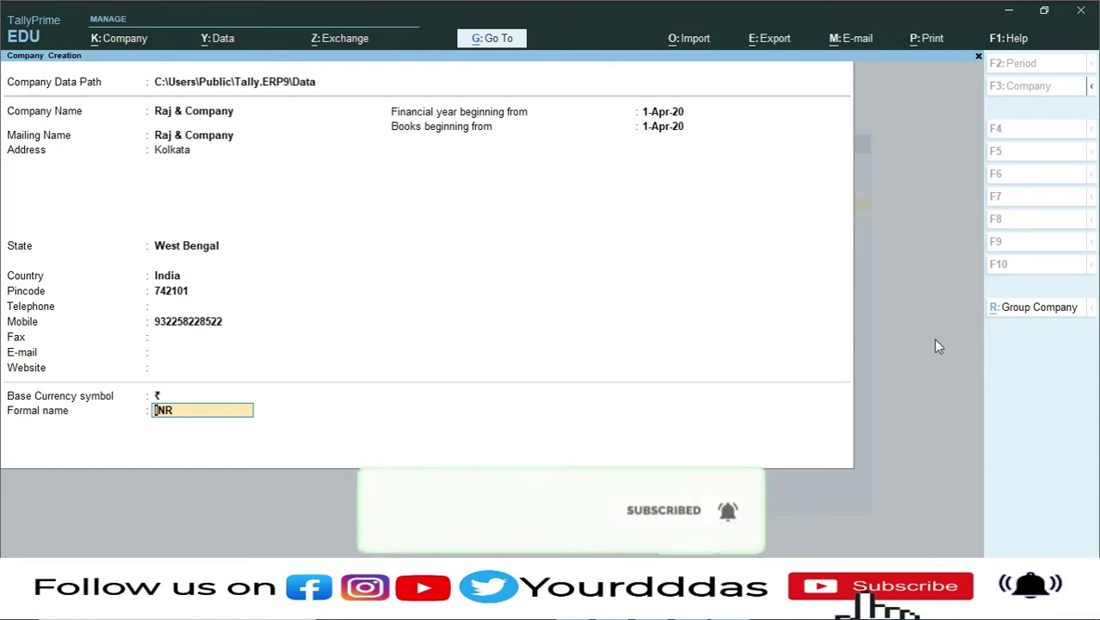
key("Return")
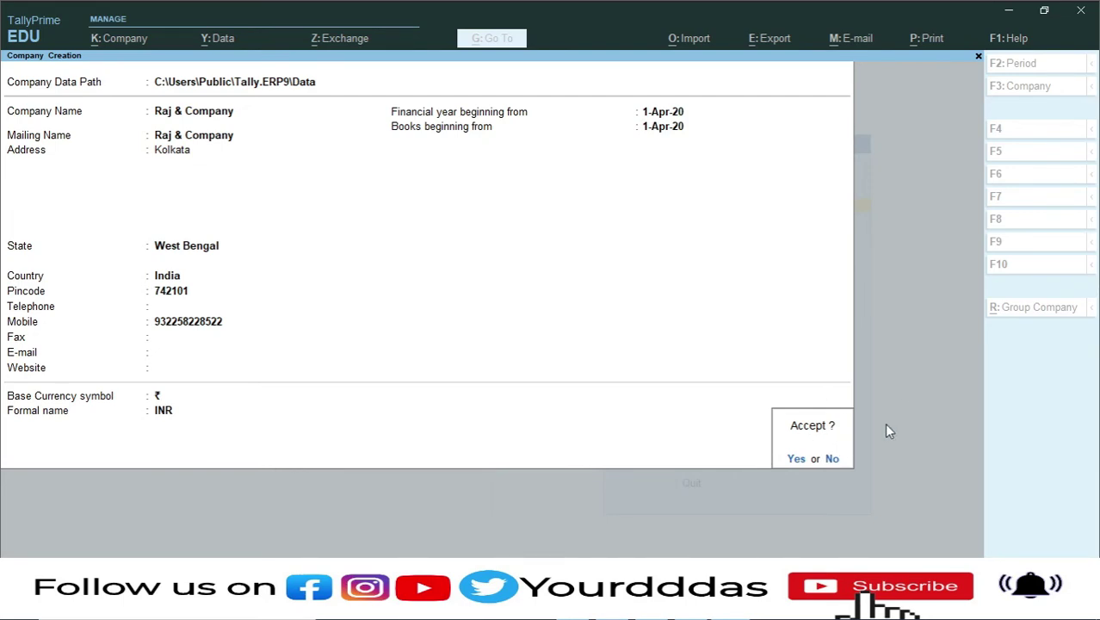
- Accept the Company Creation form to create Raj & Company
key("Return")
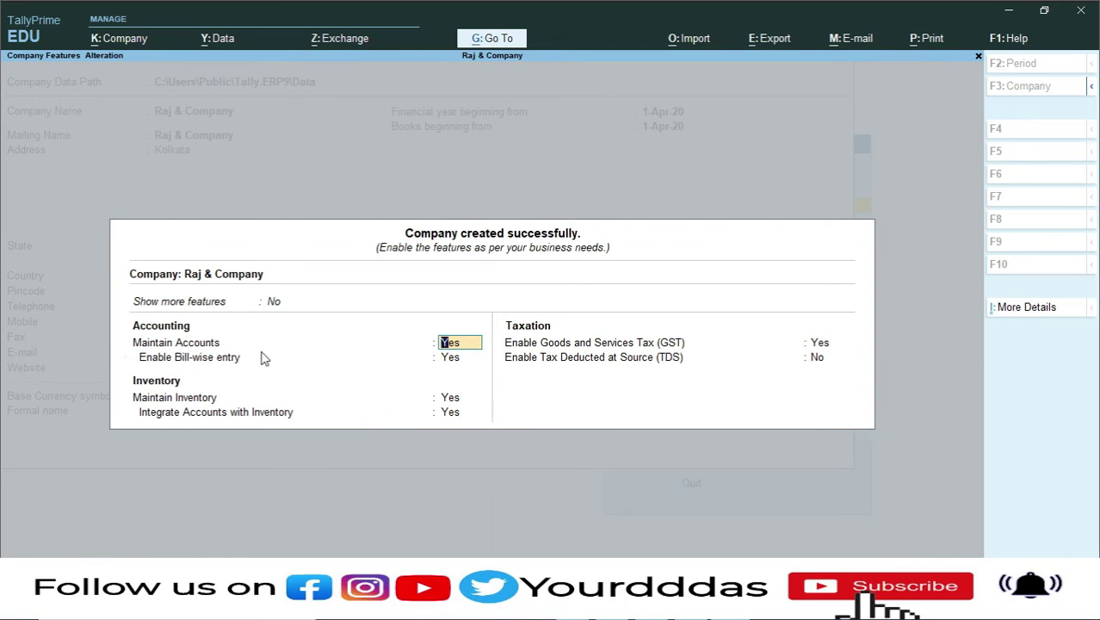
- Keep accounting, bill-wise and inventory features on and confirm Enable GST as Yes
key("Return")
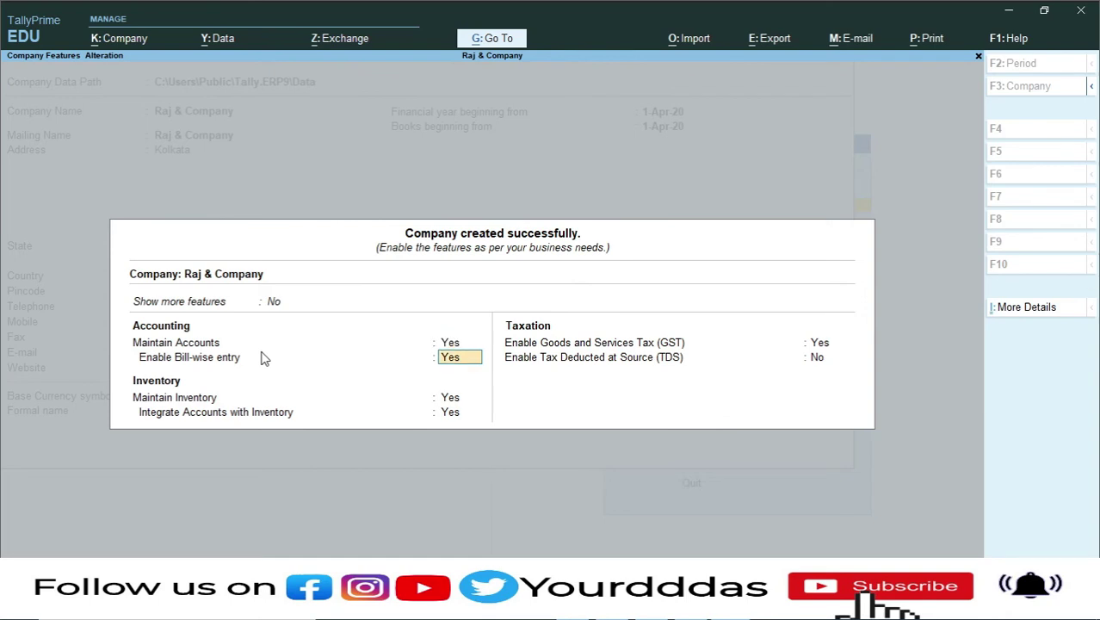
key("Return")
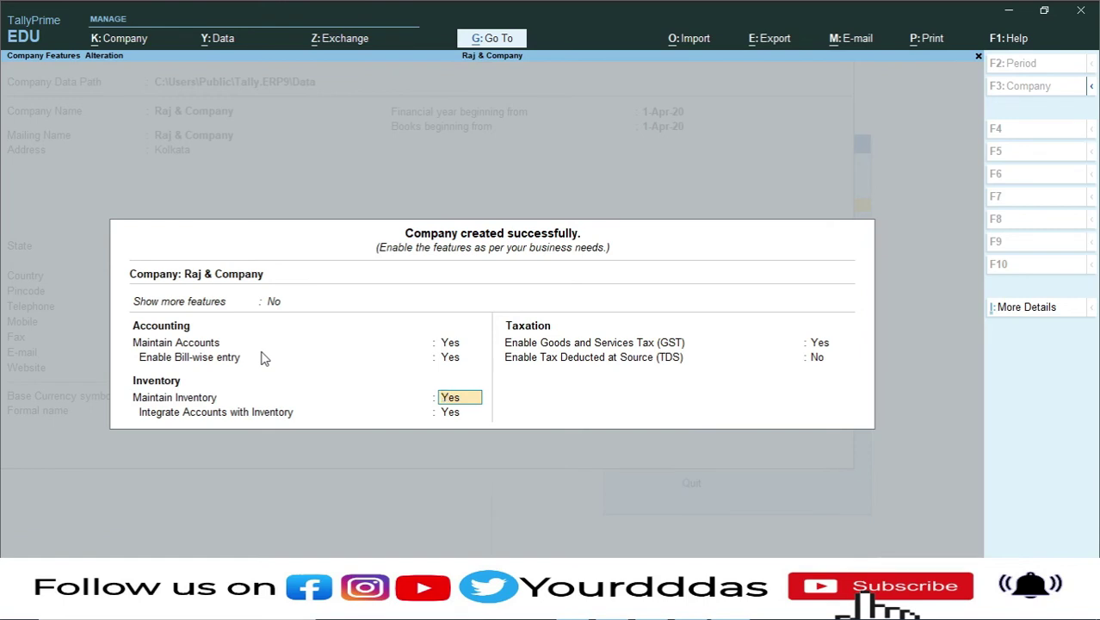
key("Return")
key("Return")
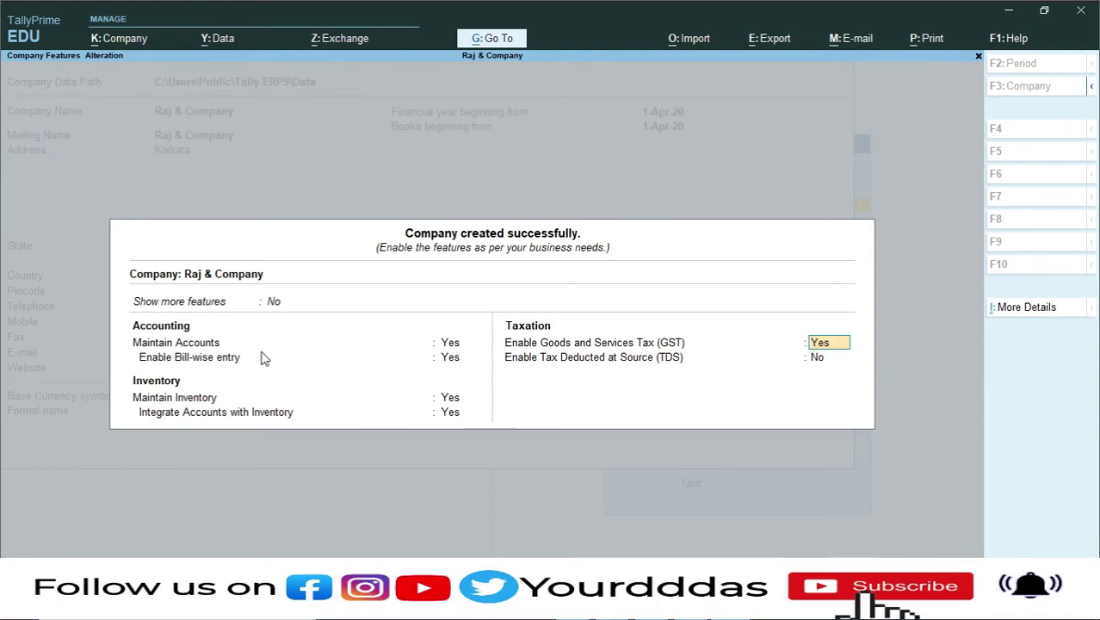
key("Return")
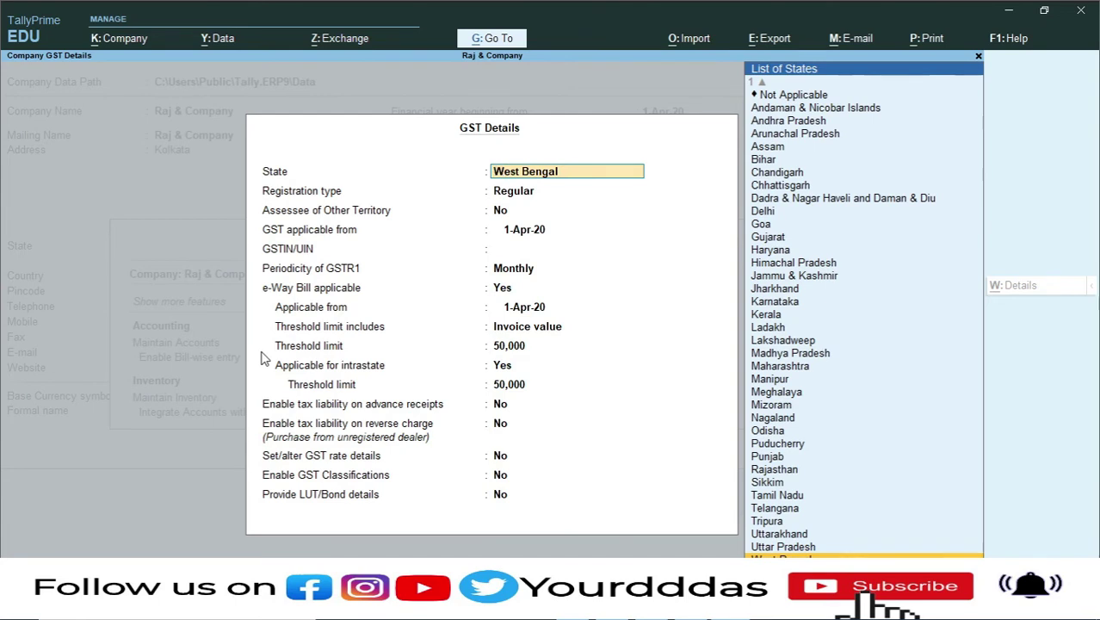
- Select West Bengal as the GST state and Regular as the registration type
key("Return")
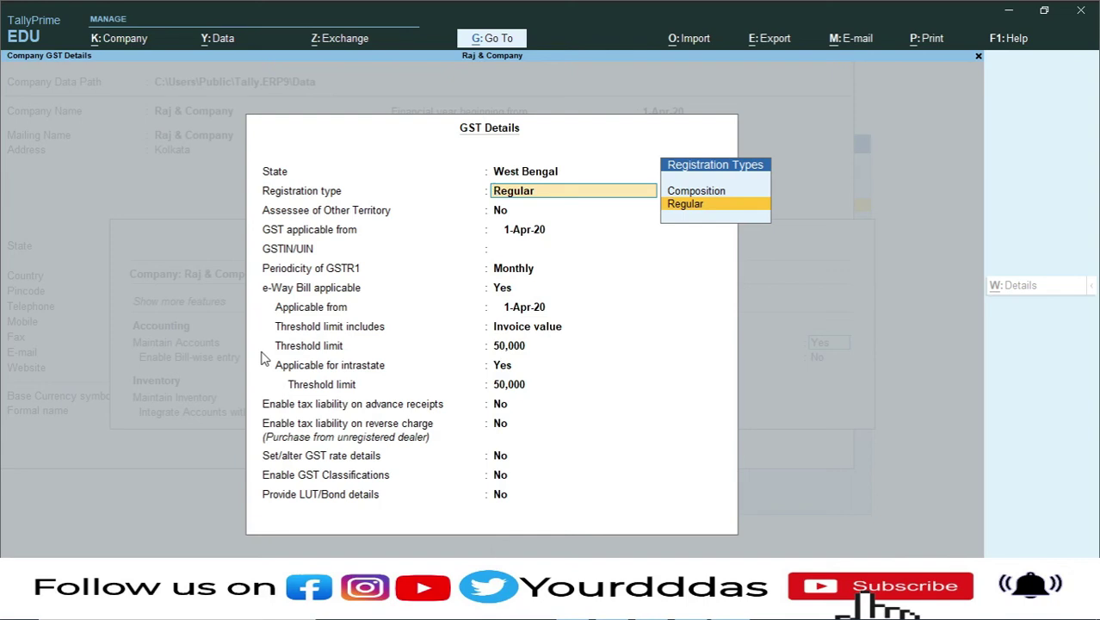
key("Up")
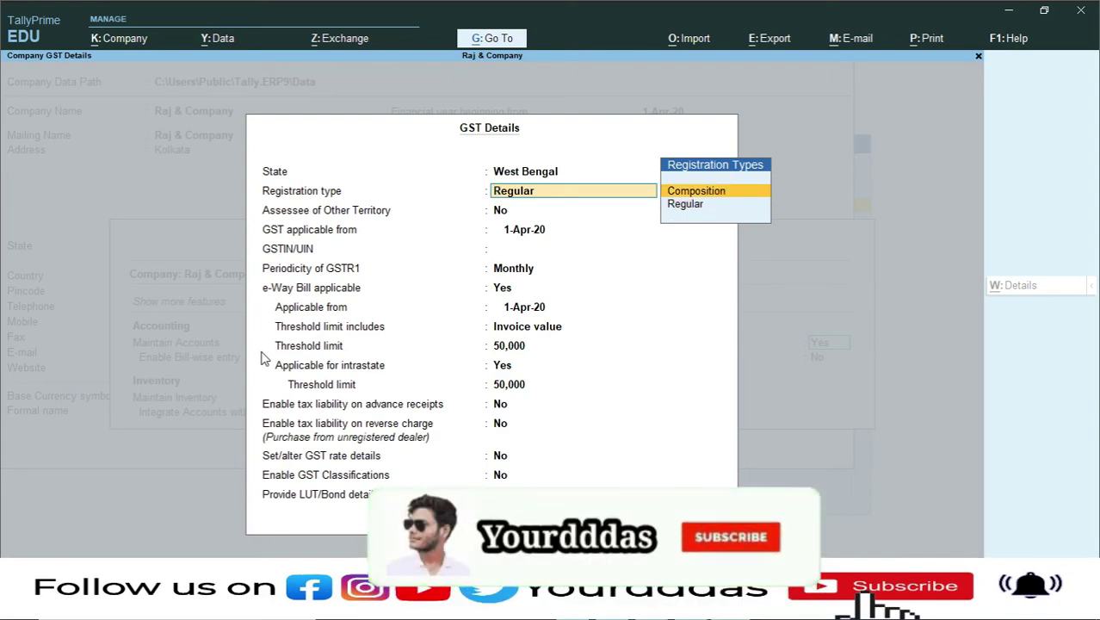
key("Down")
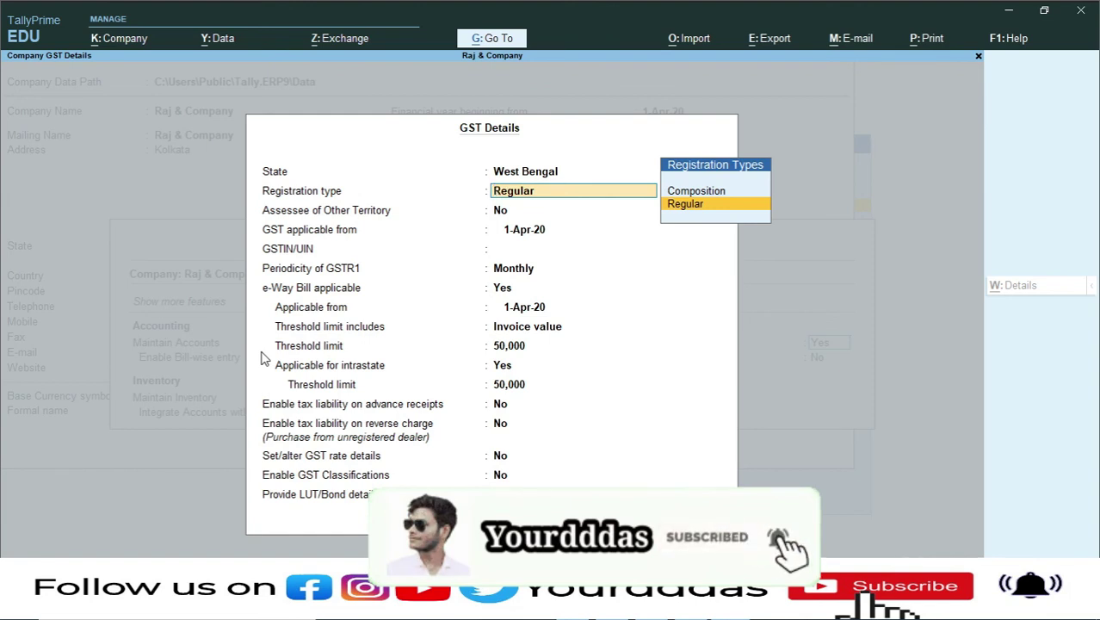
key("Return")
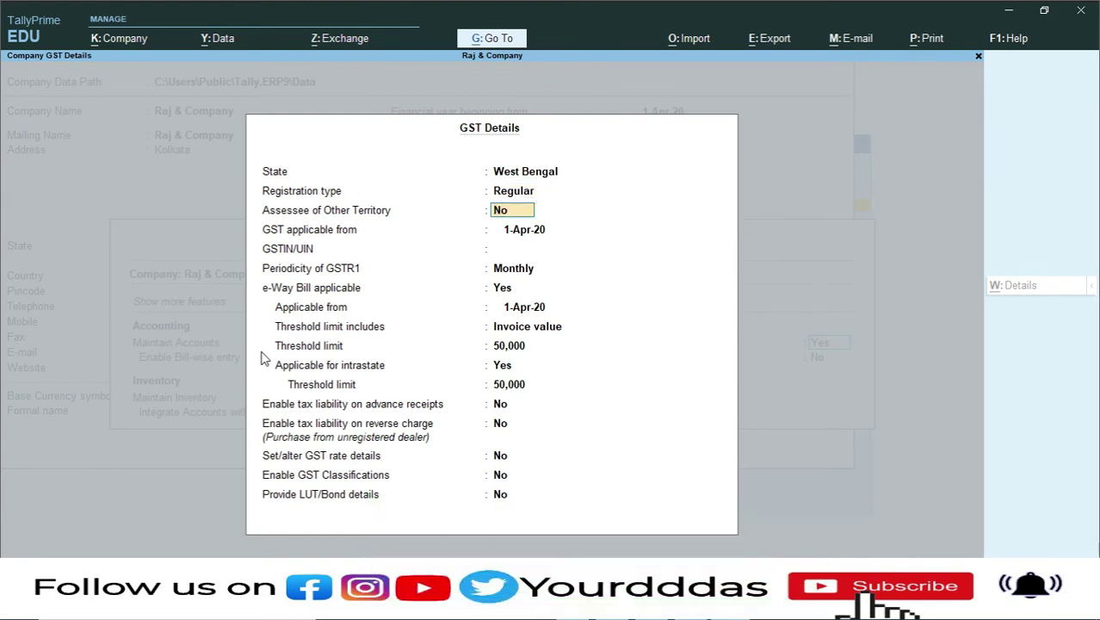
- Enter the GSTIN with GST applicable from 1-Apr-20 and Monthly GSTR1 periodicity
key("Return")
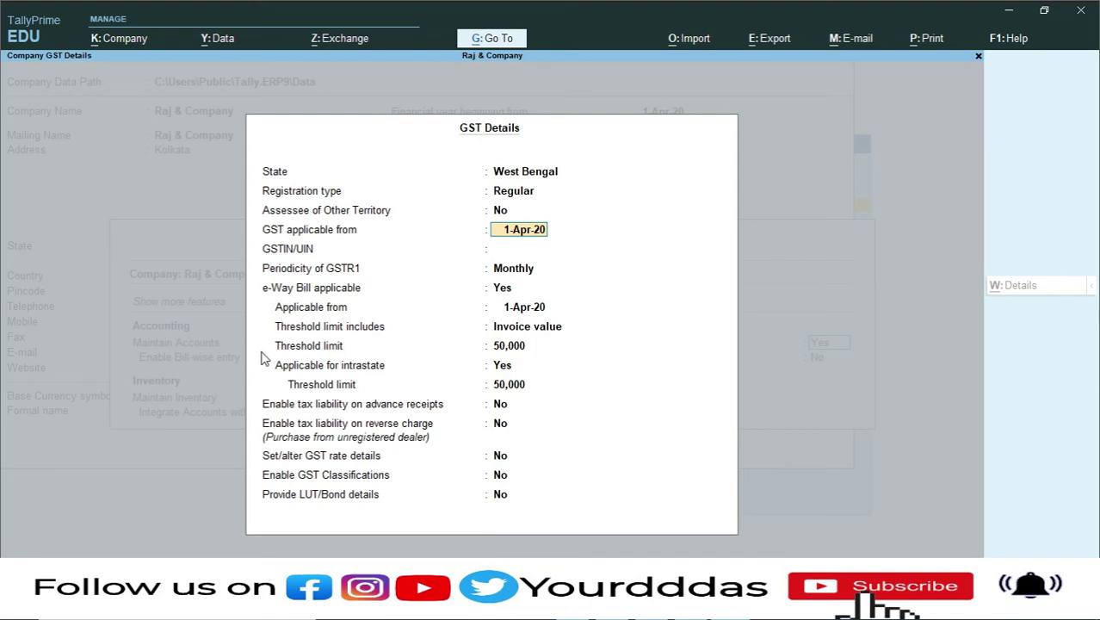
key("Return")
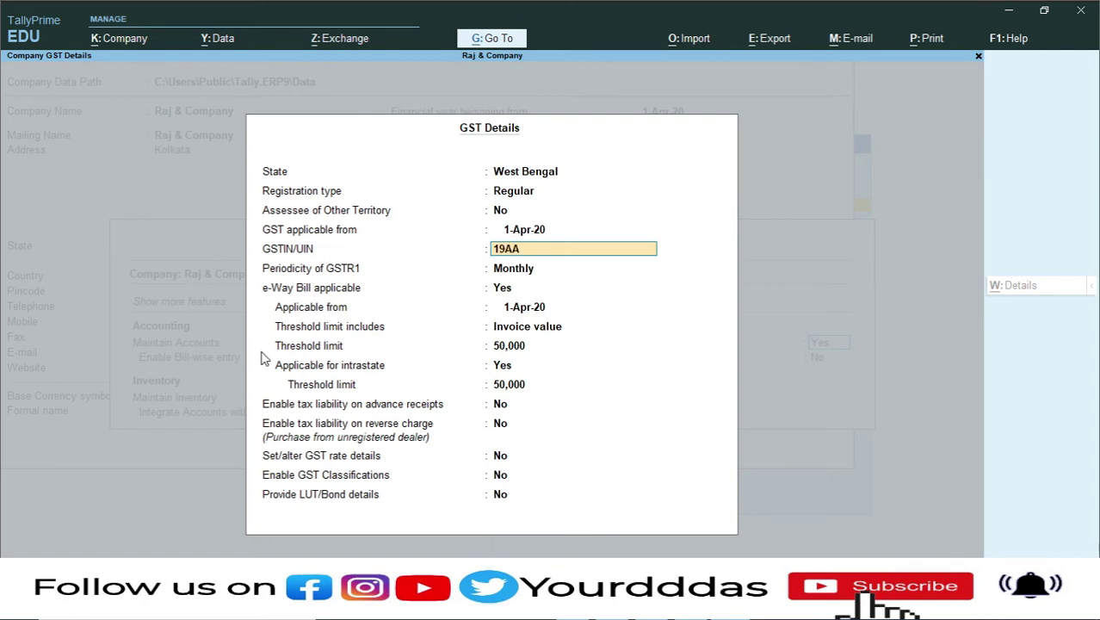
key("Return")
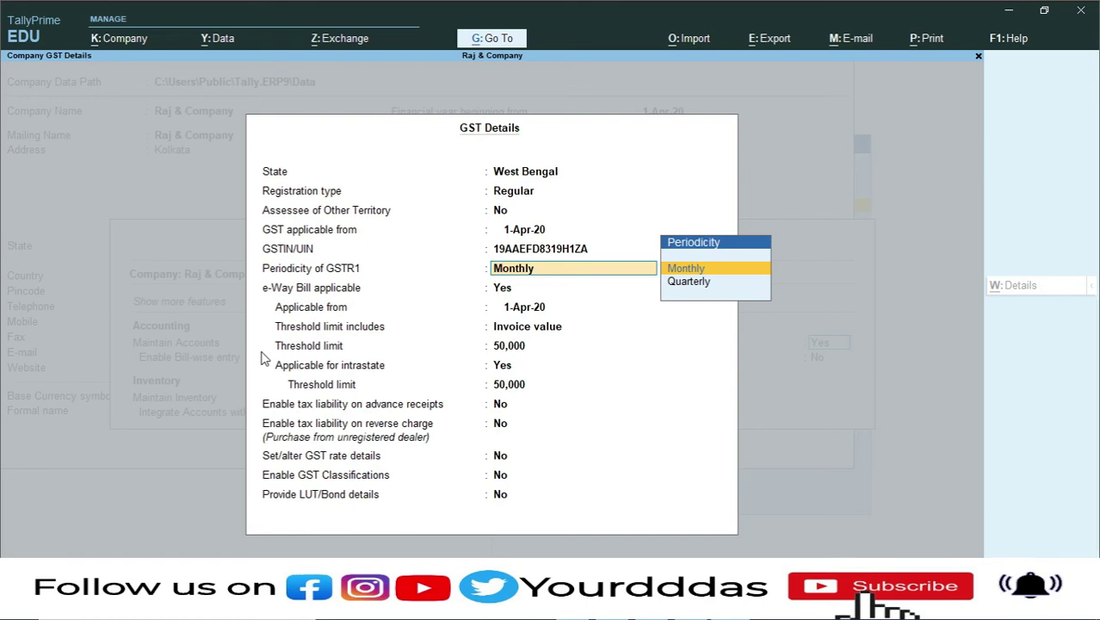
key("Return")
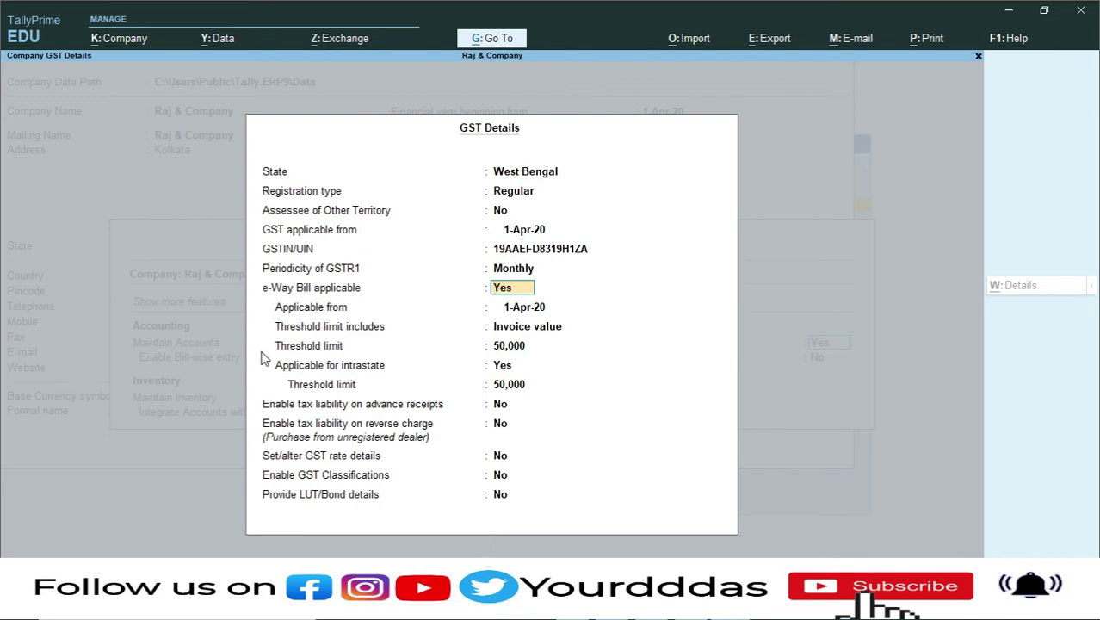
- Keep e-Way Bill applicable from 1-Apr-20 with the 50,000 threshold, then accept GST Details
key("Return")
key("Return")
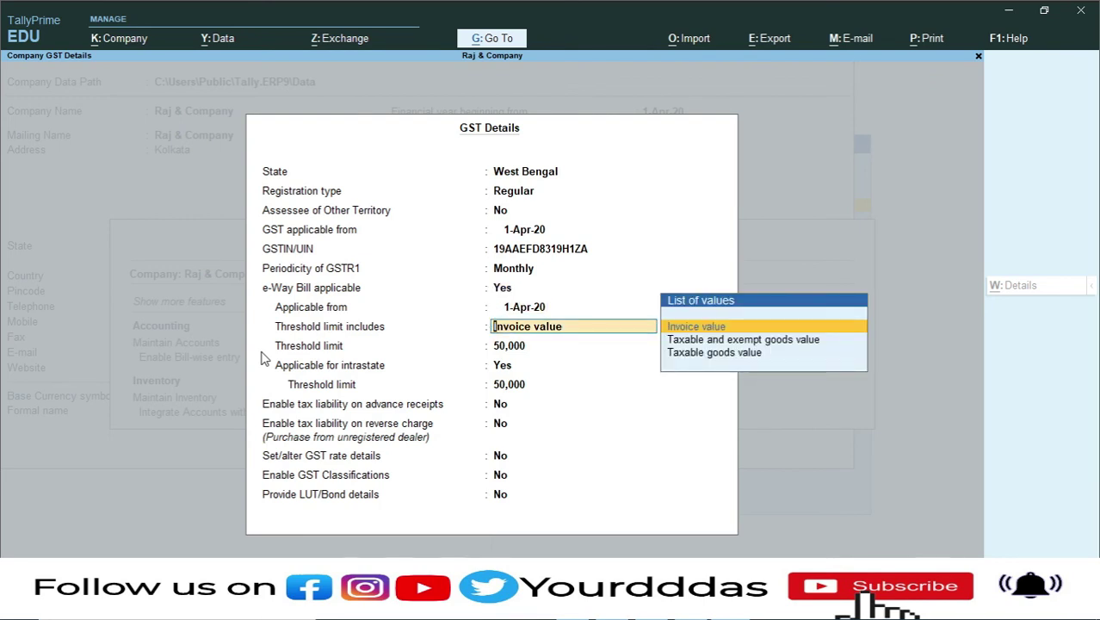
key("Return")
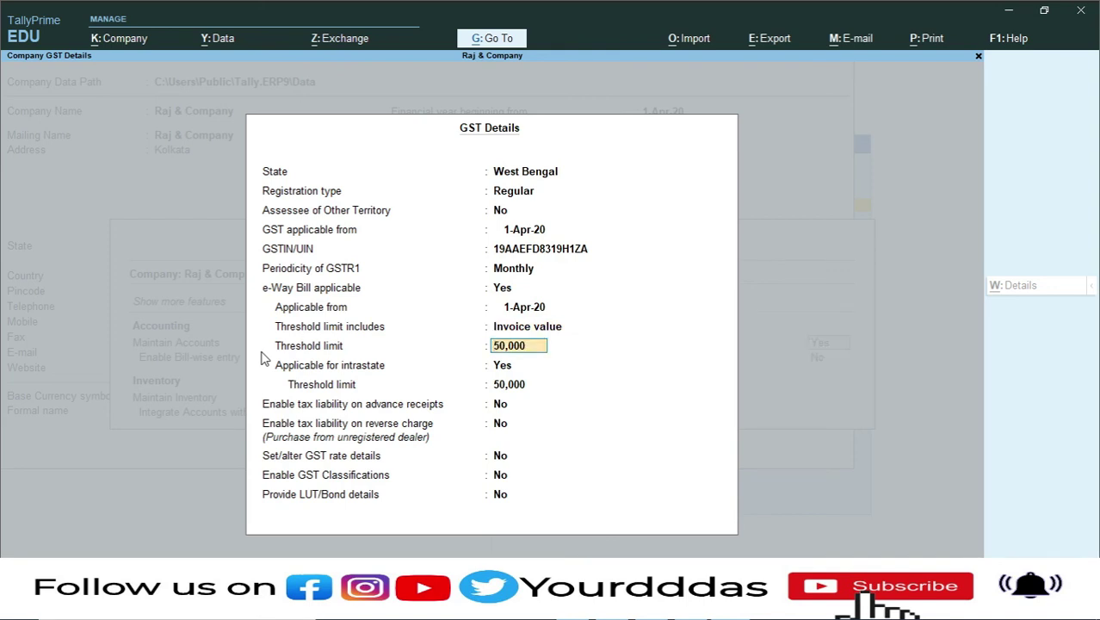
key("Return")
key("Return")
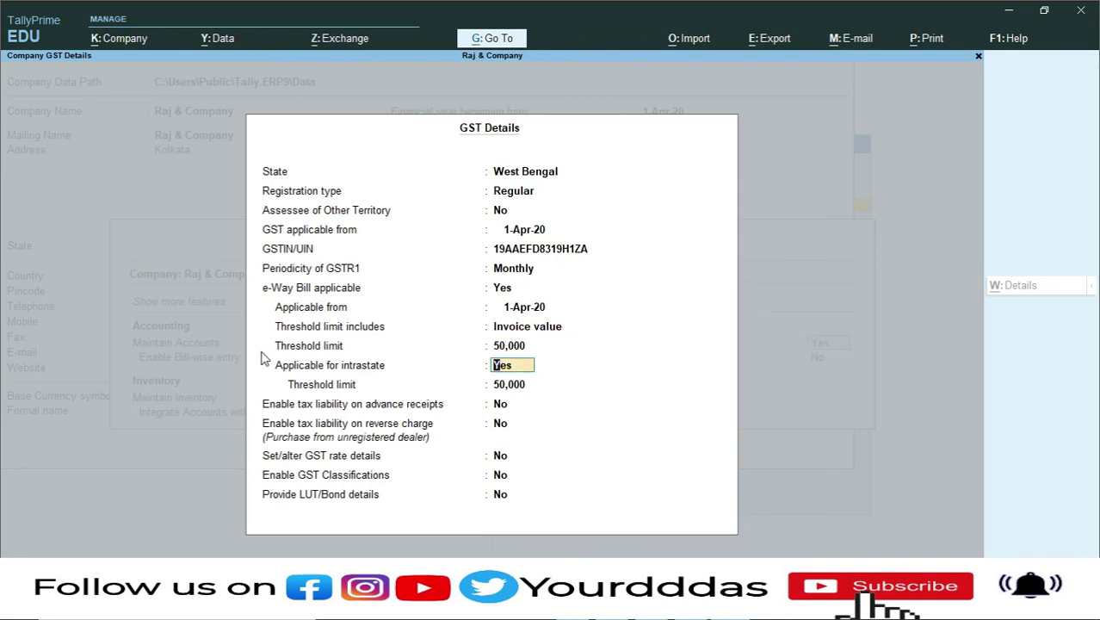
key("Return")
key("Return")
key("Return")
key("Return")
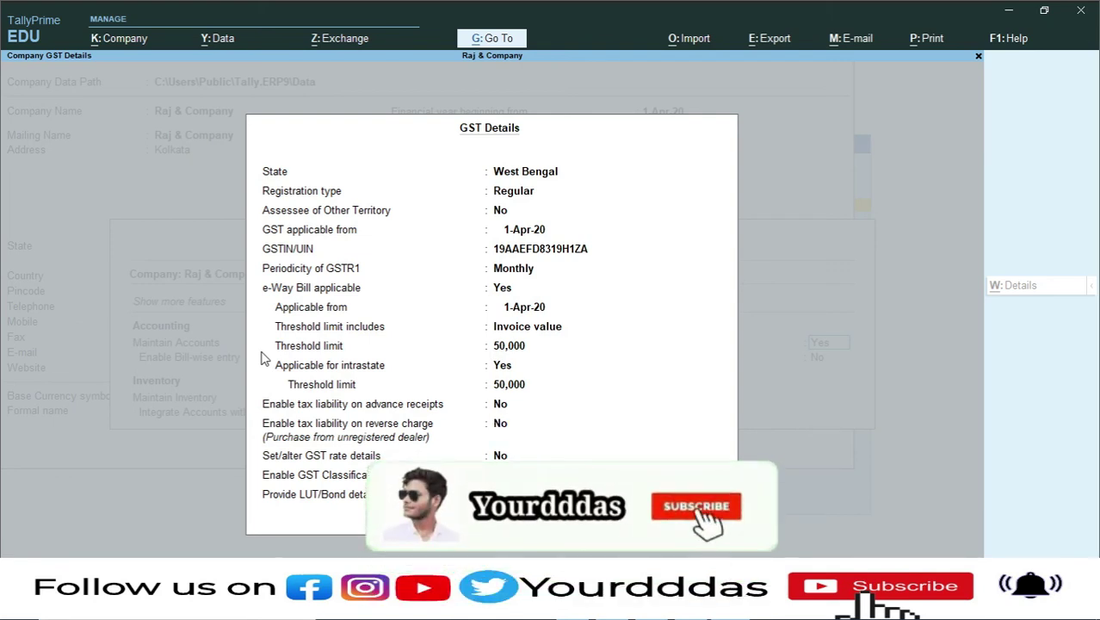
key("Return")
key("Return")
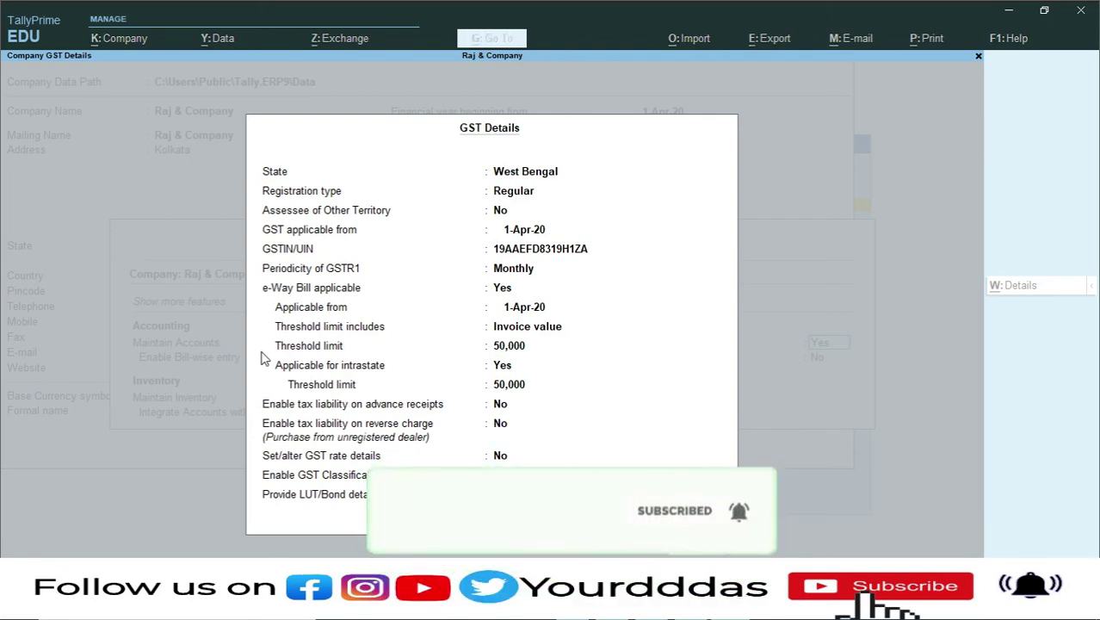
key("Return")
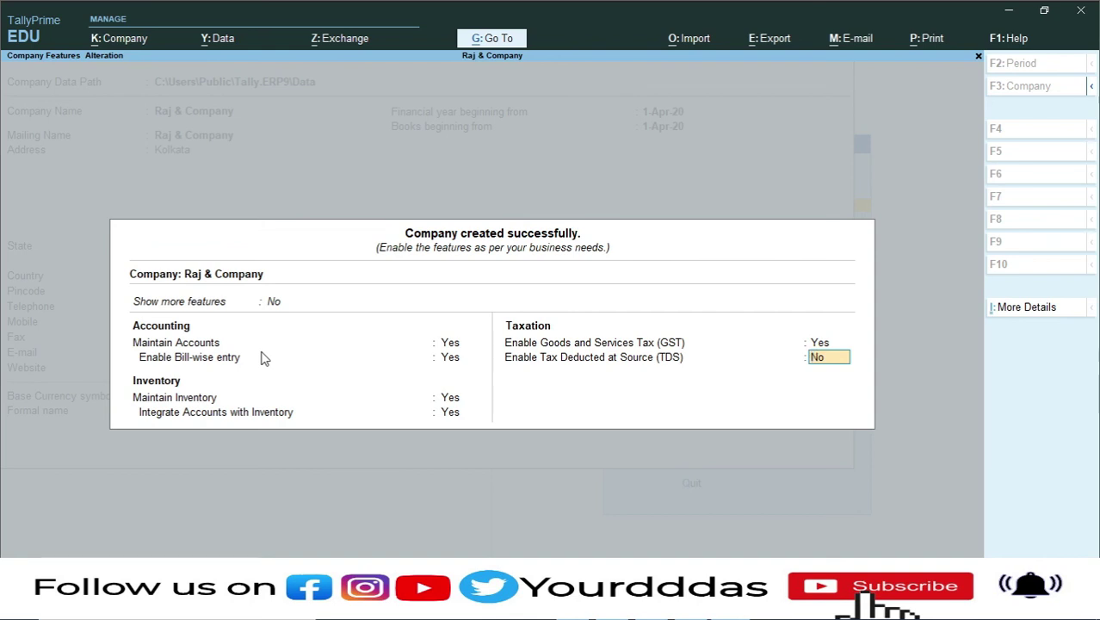
- Accept Company Features with TDS left at No to reach the Gateway of Tally
key("Return")
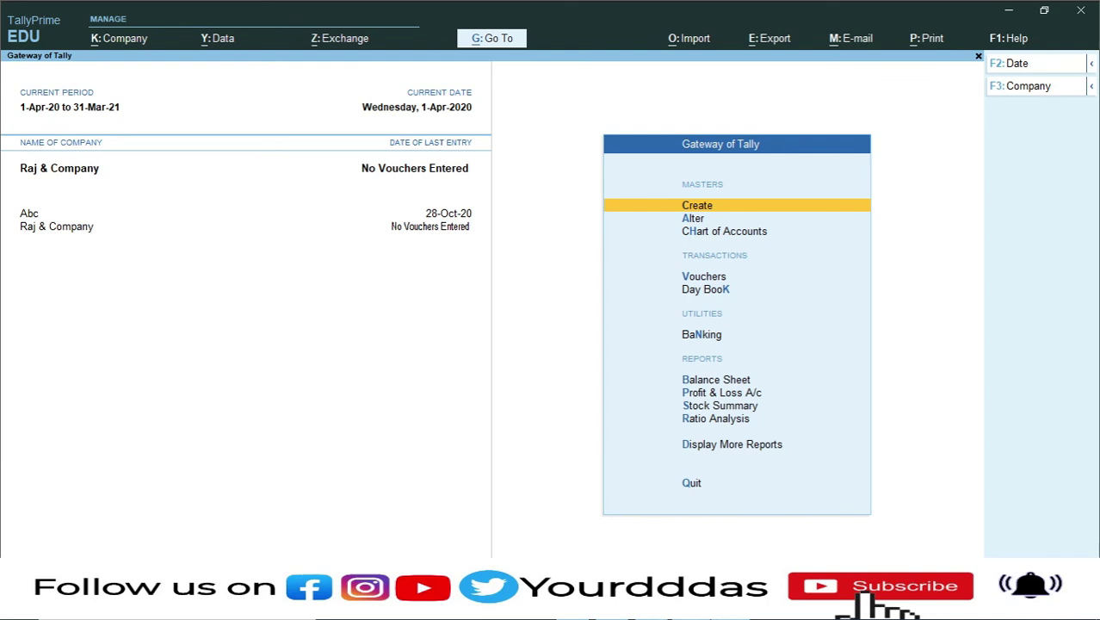
- Open Vouchers from the Gateway of Tally to get a blank Payment voucher
mouse_move(690, 611)
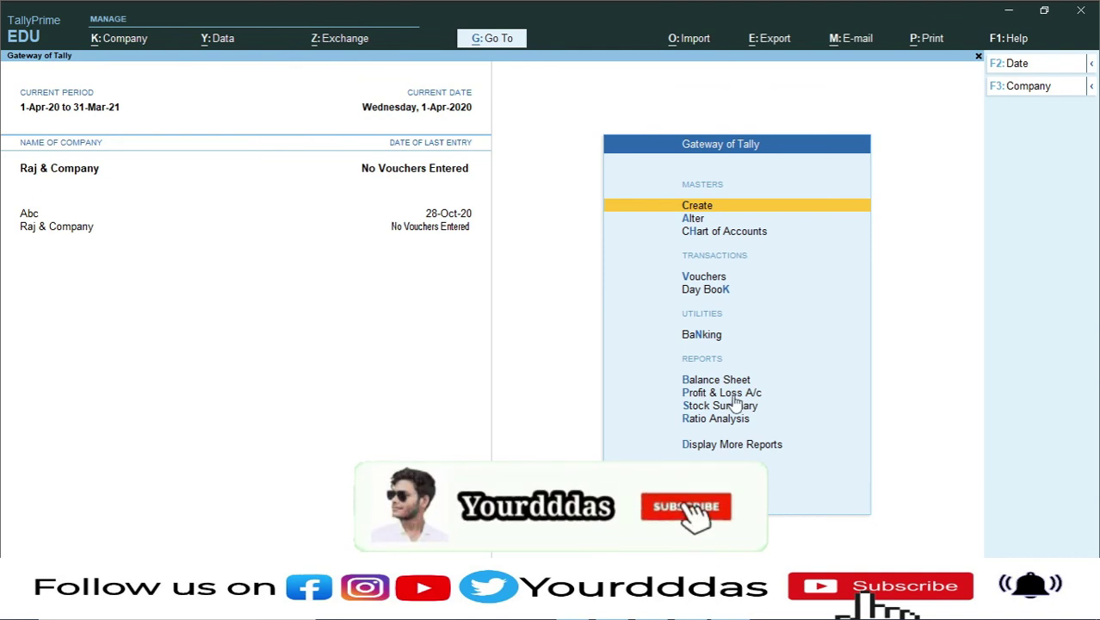
left_click(706, 278)
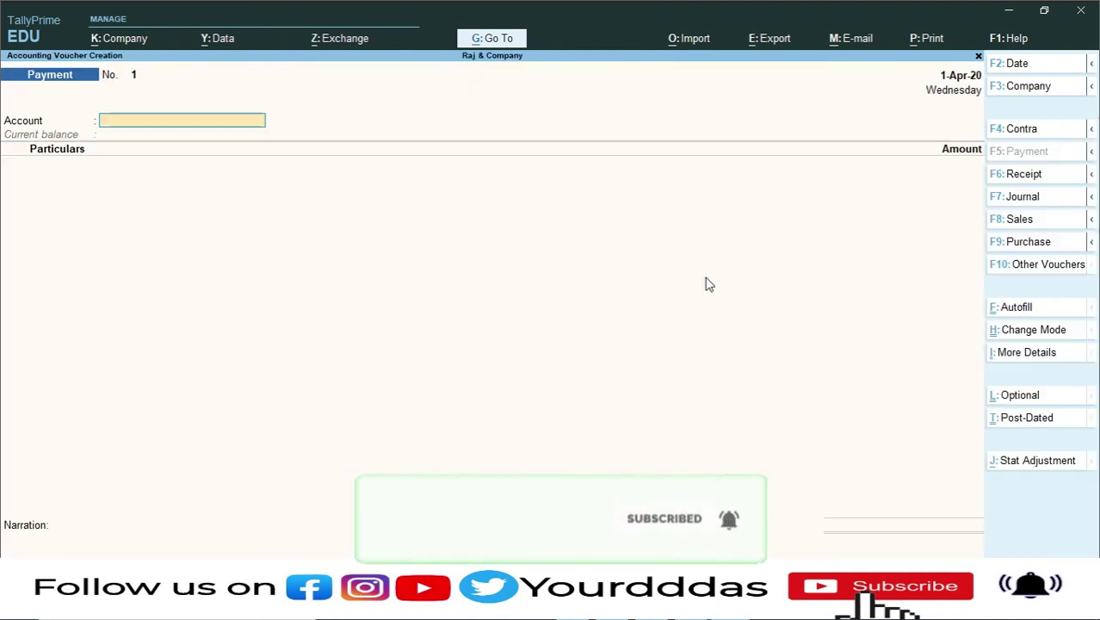